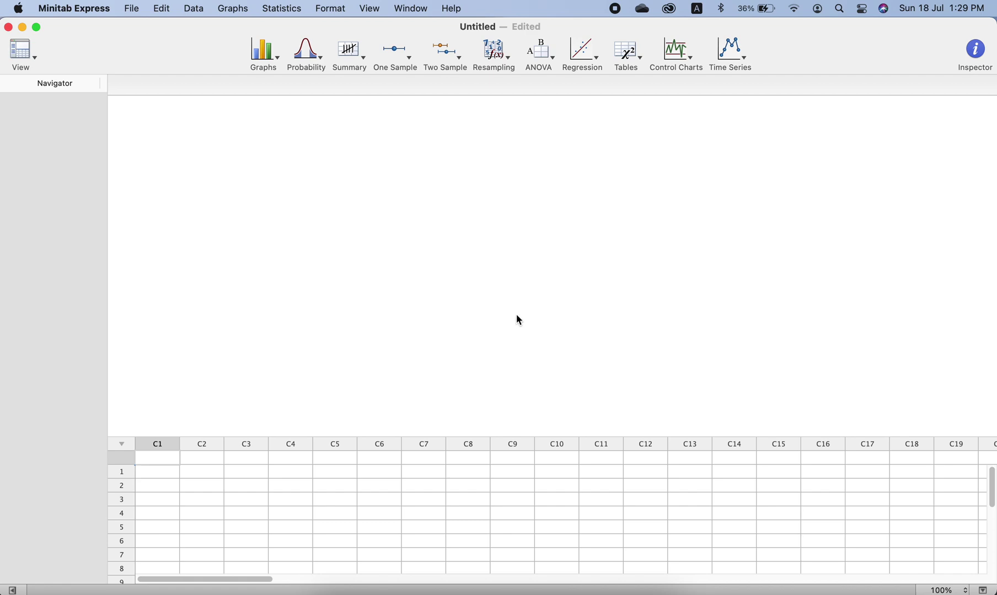
Step: Find the Xbar-R chart under Control Charts and Statistics > Control Charts > Continuous Data, then switch to the Excel Practice Sheet
{"action": "left_click", "coordinate": [675, 52]}
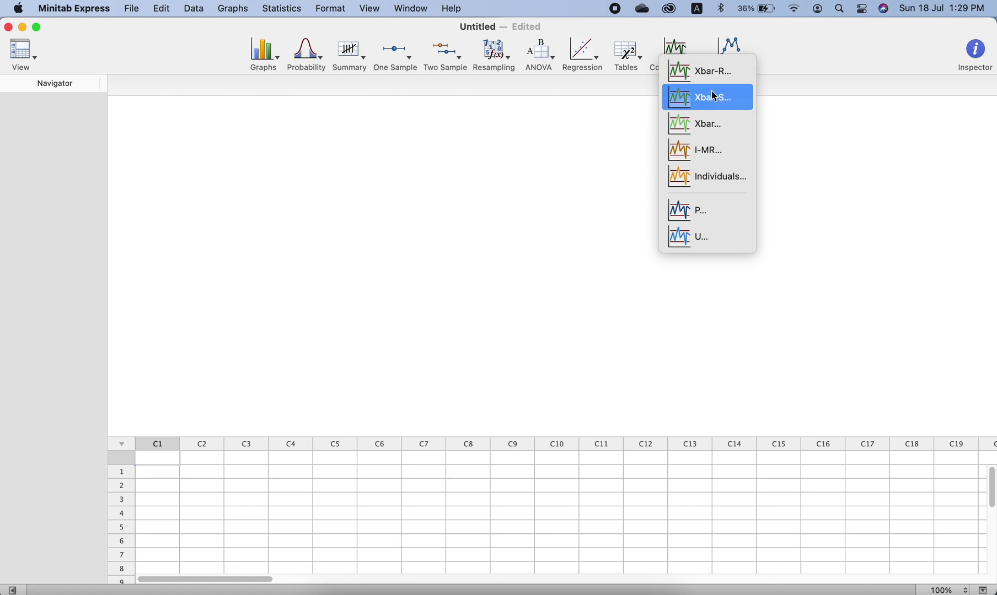
{"action": "left_click", "coordinate": [546, 182]}
{"action": "left_click", "coordinate": [284, 9]}
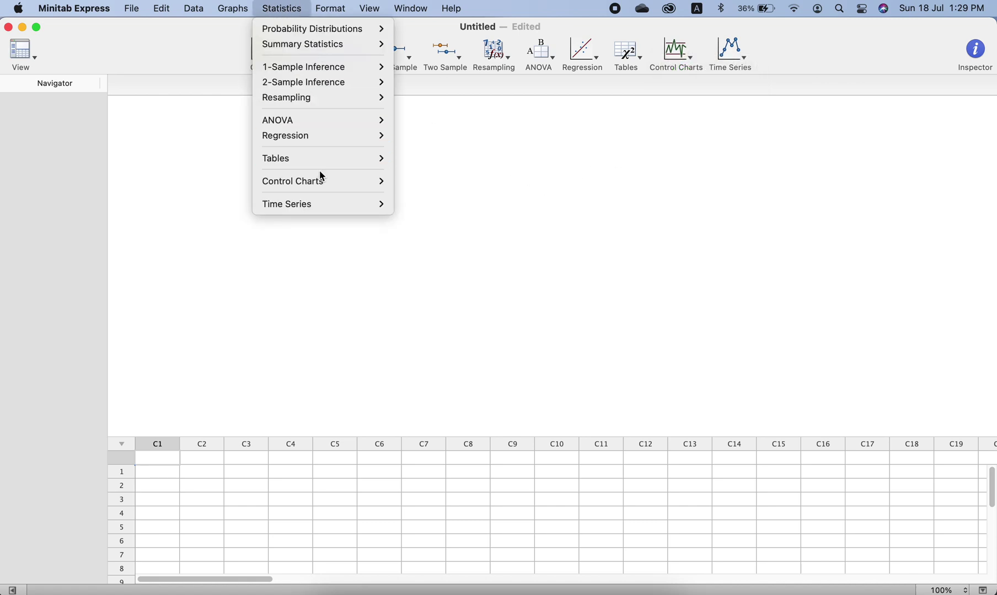
{"action": "mouse_move", "coordinate": [319, 175]}
{"action": "mouse_move", "coordinate": [456, 183]}
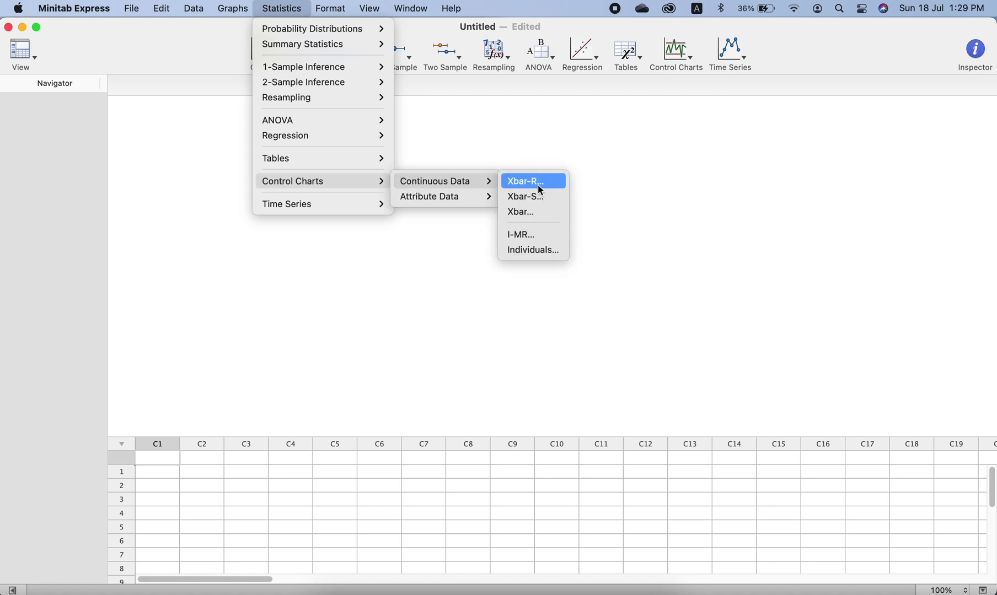
{"action": "left_click", "coordinate": [661, 171]}
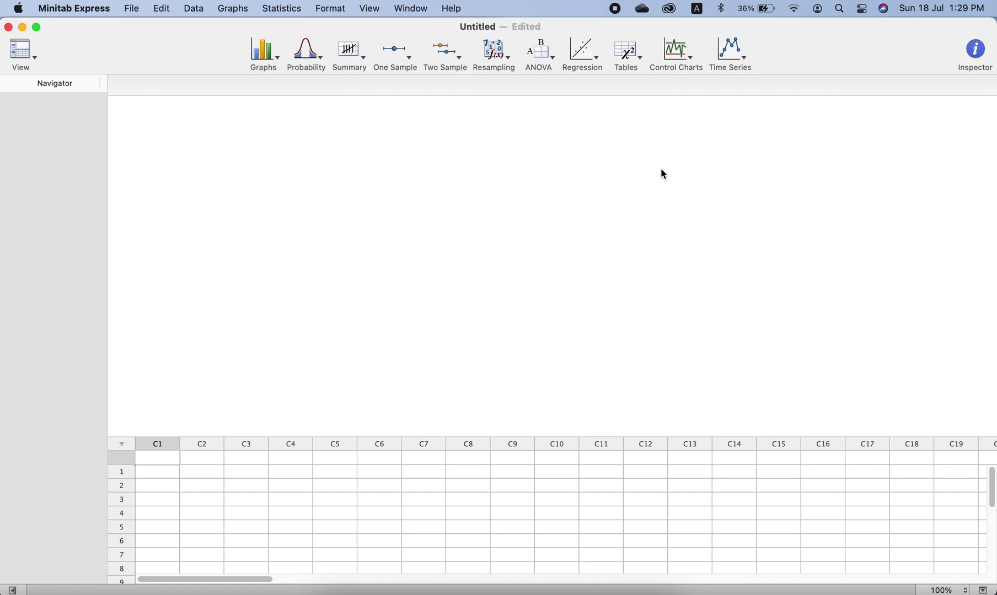
{"action": "left_click", "coordinate": [626, 589]}
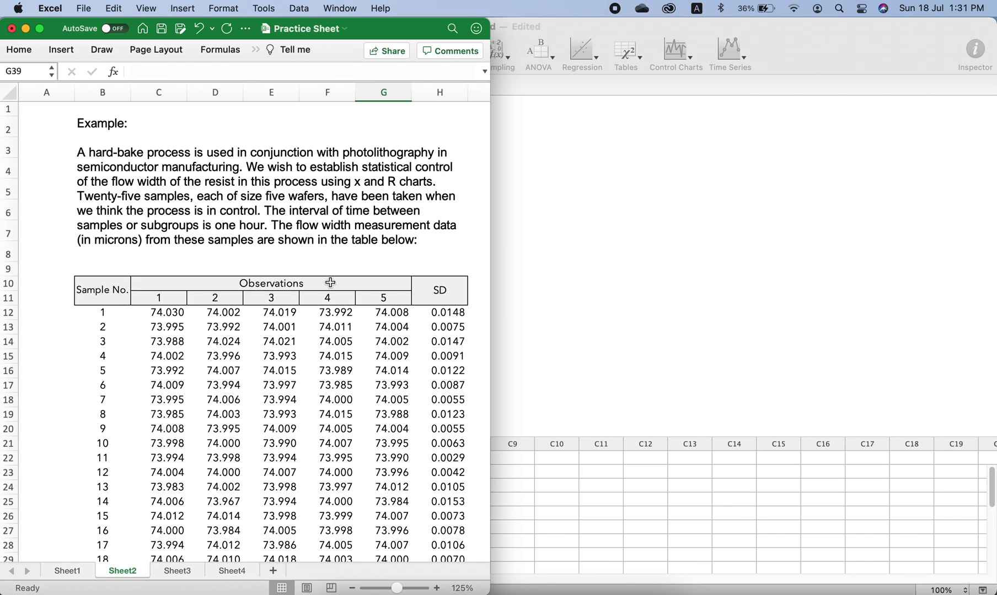
Step: Copy the 25 rows of five flow-width observations (C12:G36) from Excel and return to Minitab Express
{"action": "scroll", "coordinate": [243, 378], "scroll_direction": "down", "scroll_amount": 5}
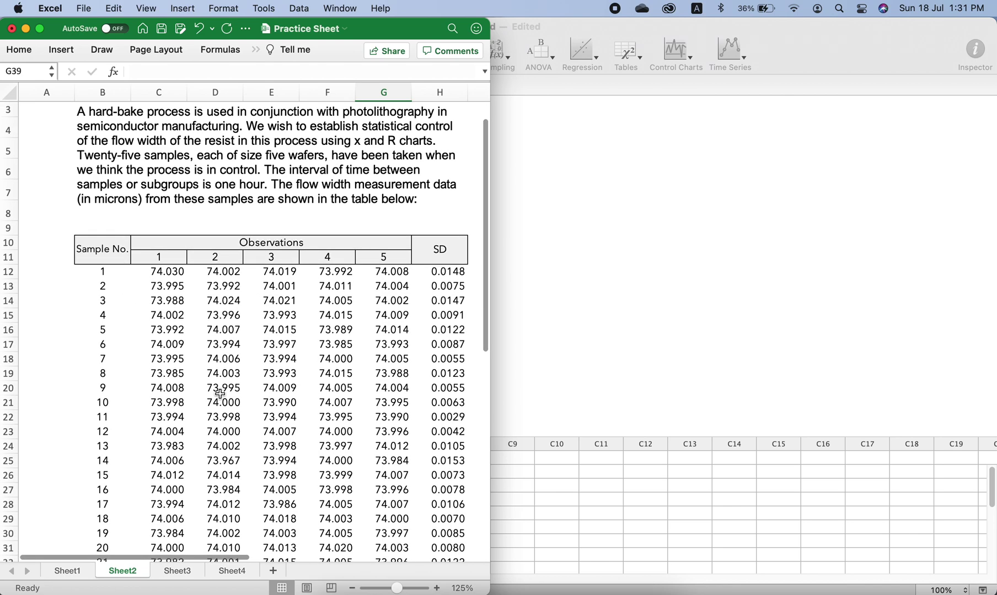
{"action": "scroll", "coordinate": [219, 396], "scroll_direction": "down", "scroll_amount": 5}
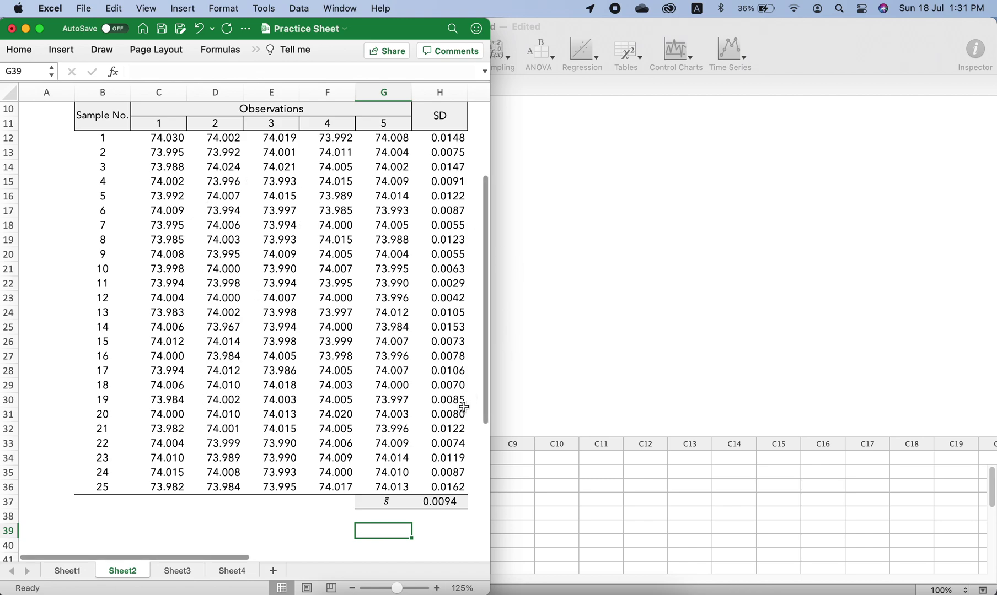
{"action": "left_click_drag", "start_coordinate": [486, 366], "coordinate": [483, 346]}
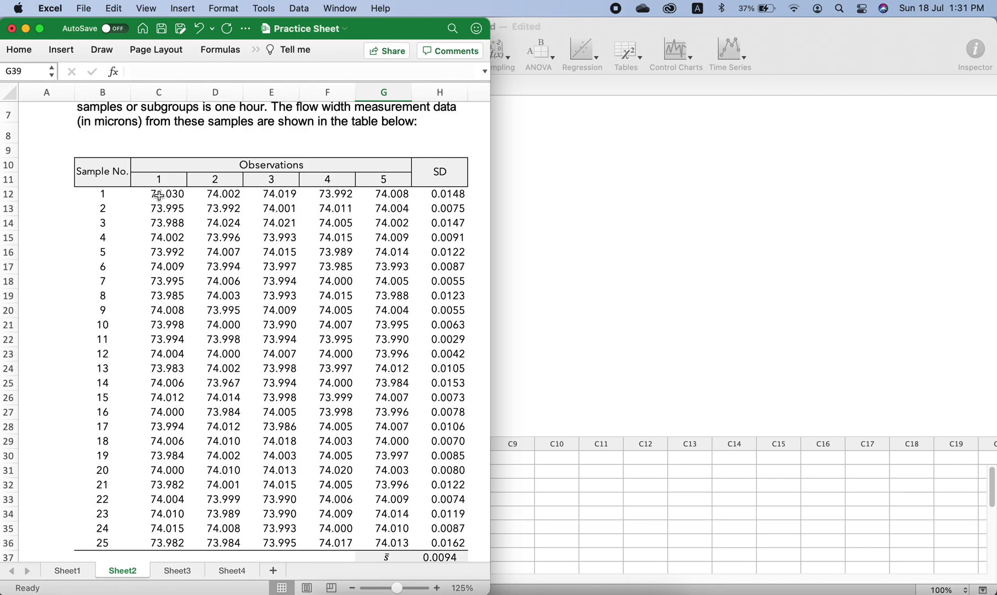
{"action": "left_click_drag", "start_coordinate": [159, 196], "coordinate": [375, 540]}
{"action": "right_click", "coordinate": [377, 505]}
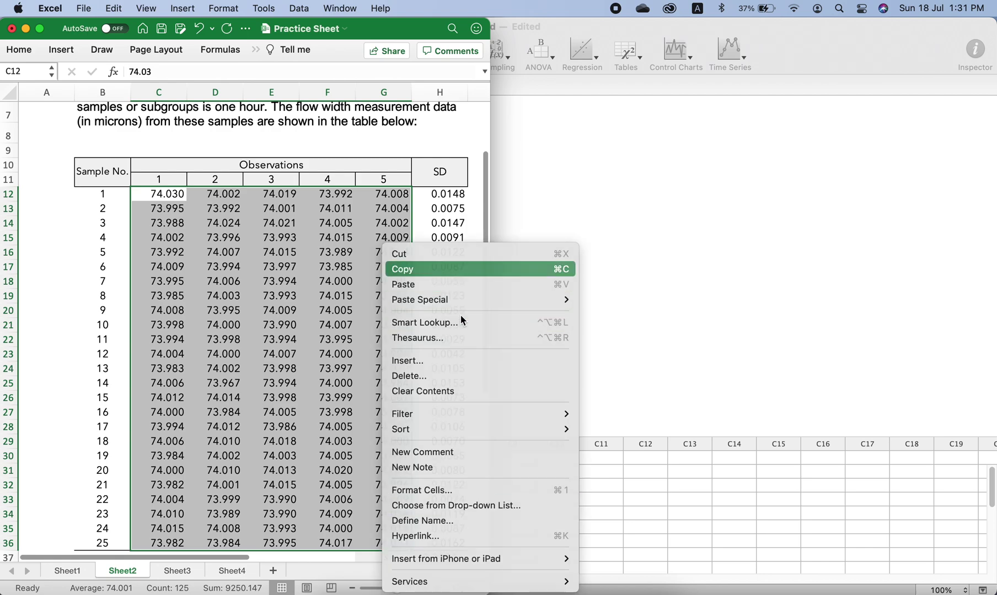
{"action": "left_click", "coordinate": [425, 270]}
{"action": "left_click", "coordinate": [609, 396]}
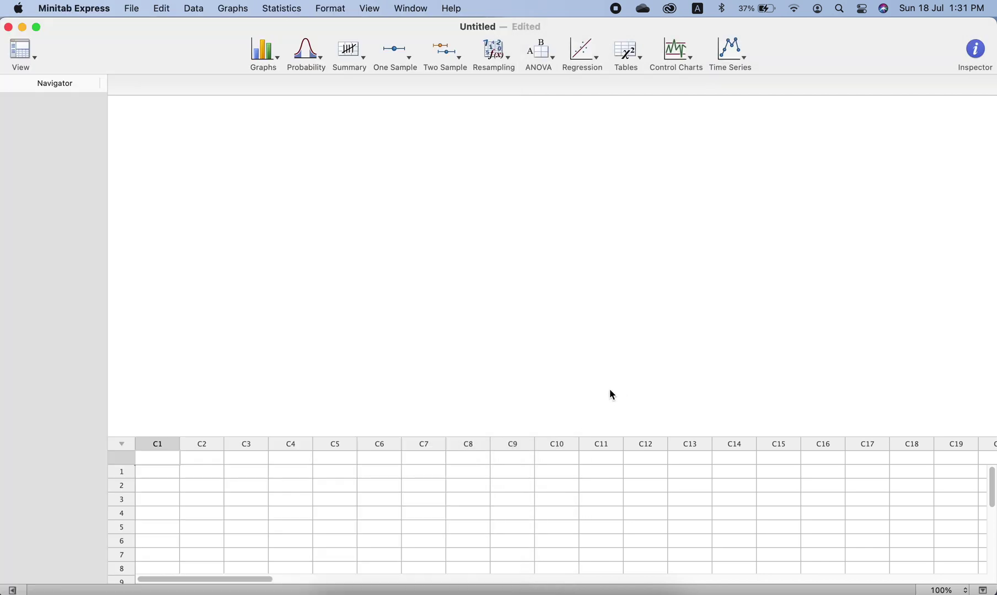
Step: Paste the observations into columns C1–C5 and enlarge the worksheet area to show more rows
{"action": "right_click", "coordinate": [153, 472]}
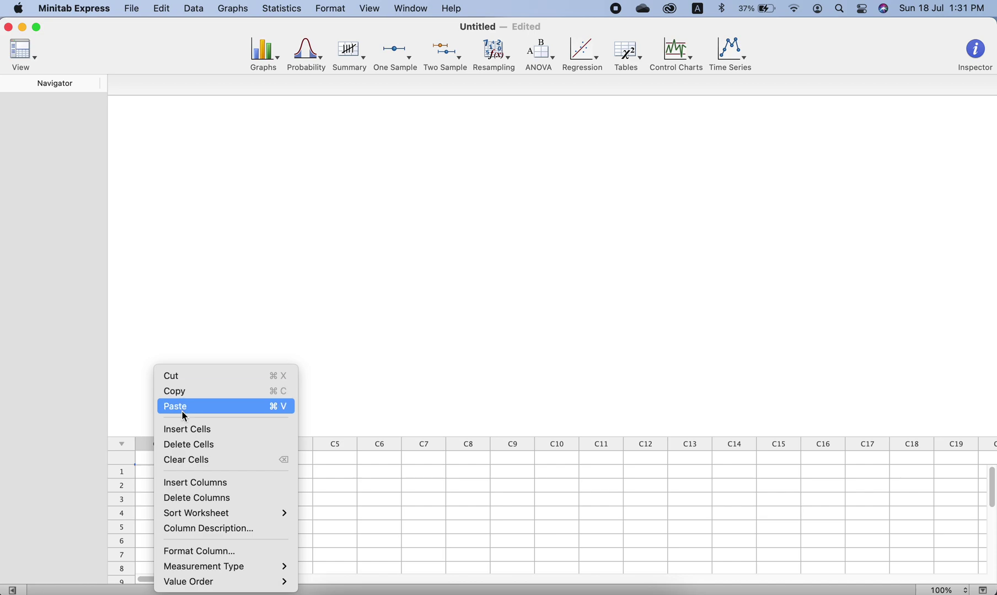
{"action": "left_click", "coordinate": [160, 406]}
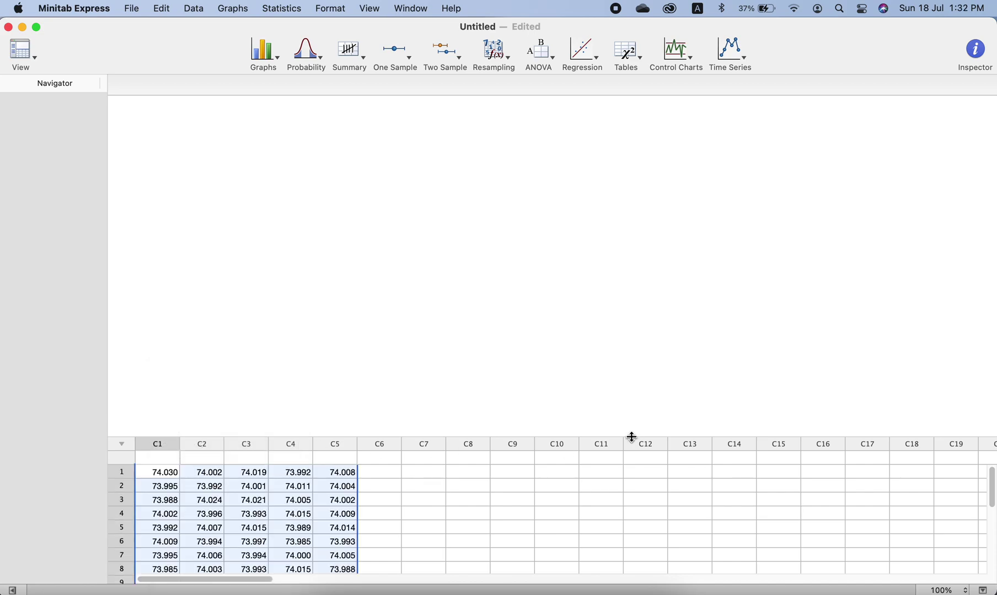
{"action": "left_click_drag", "start_coordinate": [635, 439], "coordinate": [634, 292]}
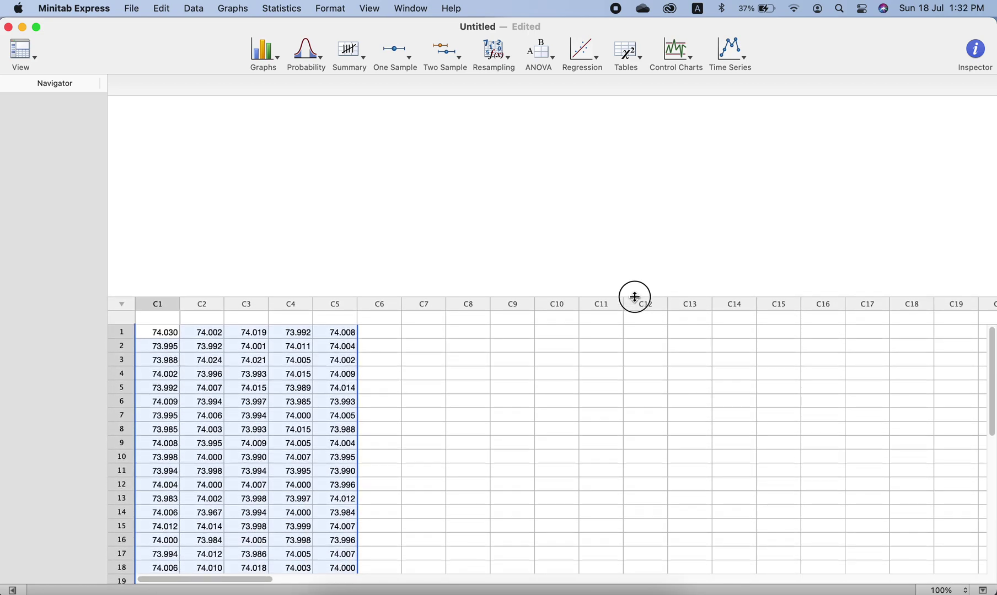
{"action": "left_click", "coordinate": [688, 52]}
Step: Start an Xbar-R chart, choose equal-size subgroups, and review the parameter estimation options
{"action": "left_click", "coordinate": [689, 72]}
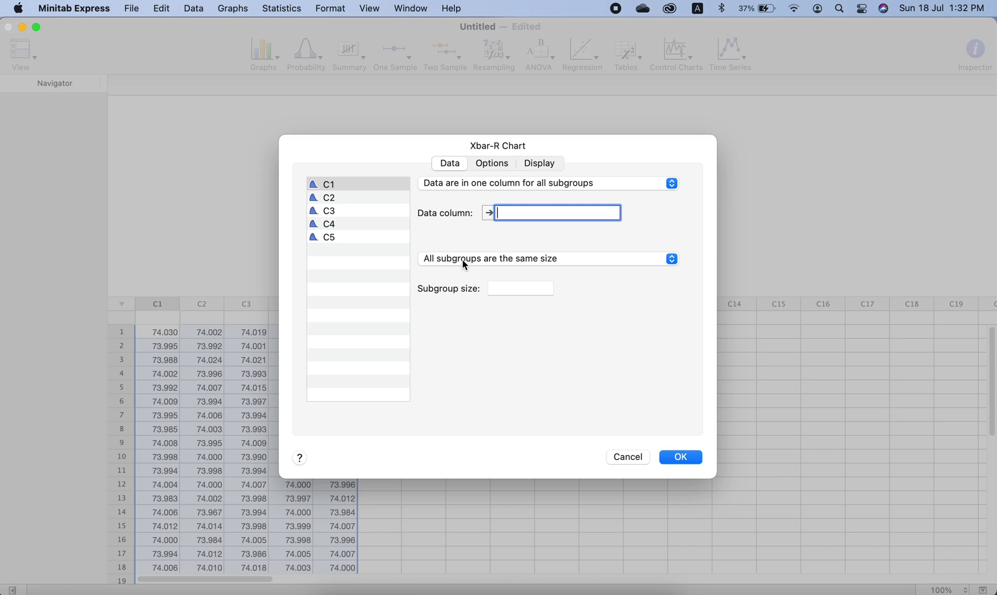
{"action": "left_click", "coordinate": [529, 269]}
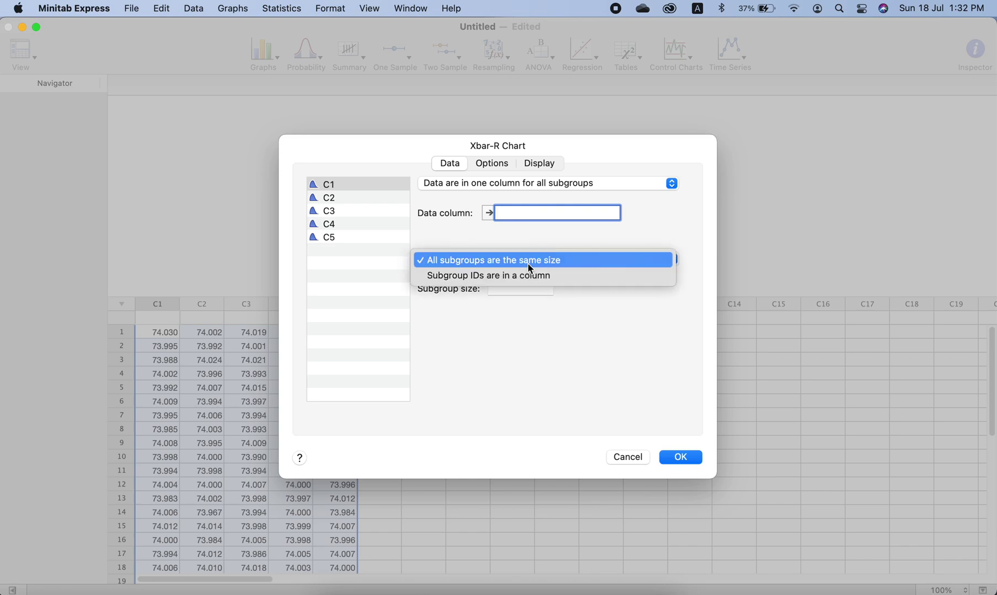
{"action": "left_click", "coordinate": [528, 263]}
{"action": "left_click", "coordinate": [503, 164]}
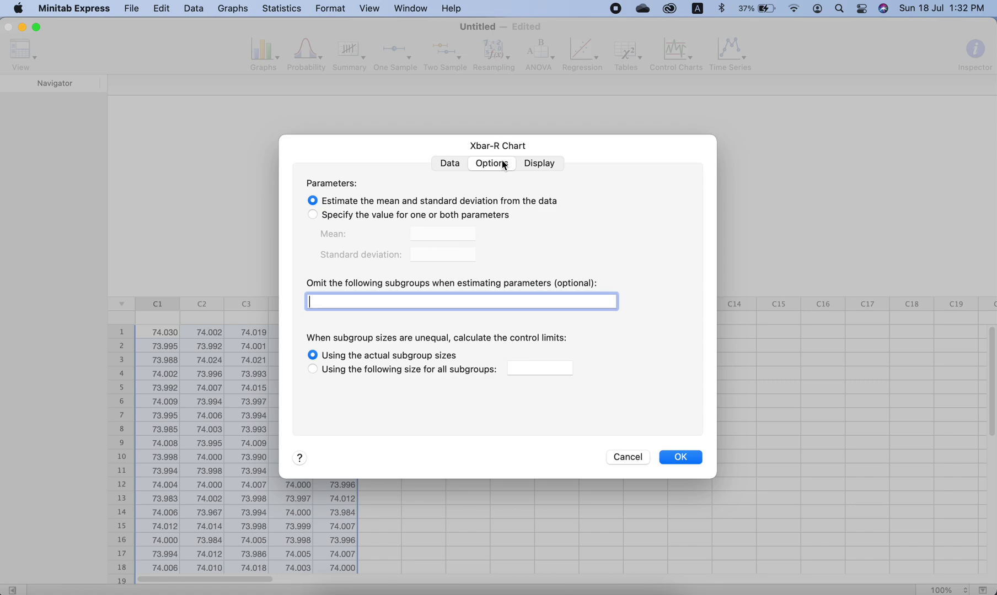
{"action": "left_click", "coordinate": [462, 163]}
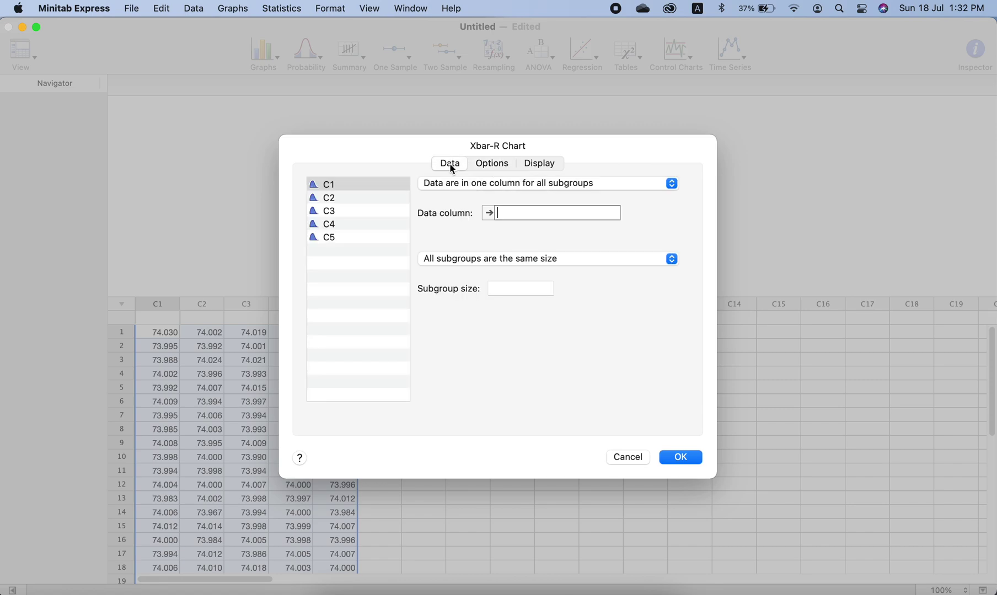
Step: Cancel the Xbar-R chart setup and bring the Excel practice sheet back to the front
{"action": "left_click", "coordinate": [509, 188]}
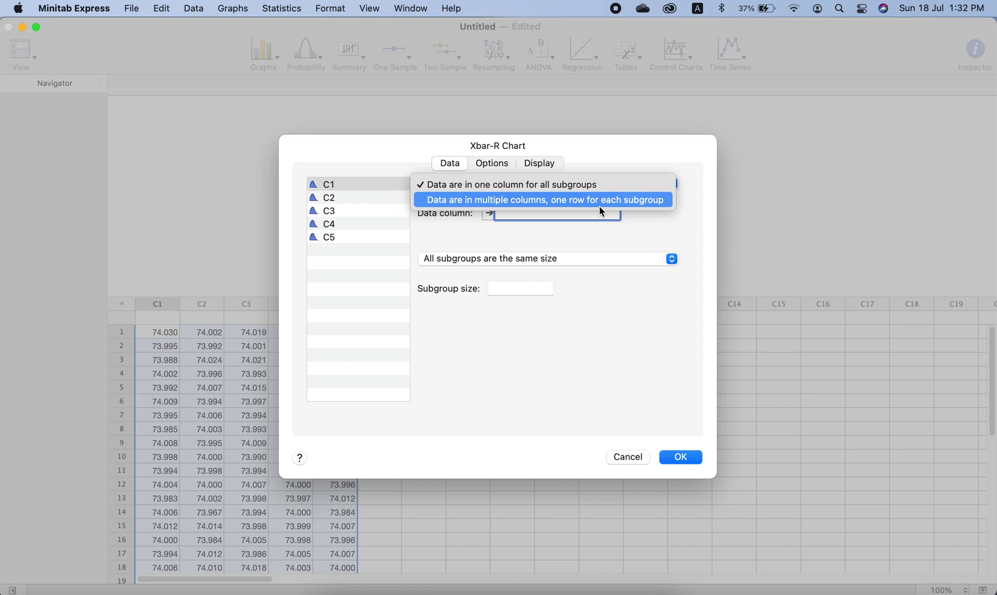
{"action": "left_click", "coordinate": [639, 460]}
{"action": "left_click", "coordinate": [629, 458]}
{"action": "left_click", "coordinate": [628, 589]}
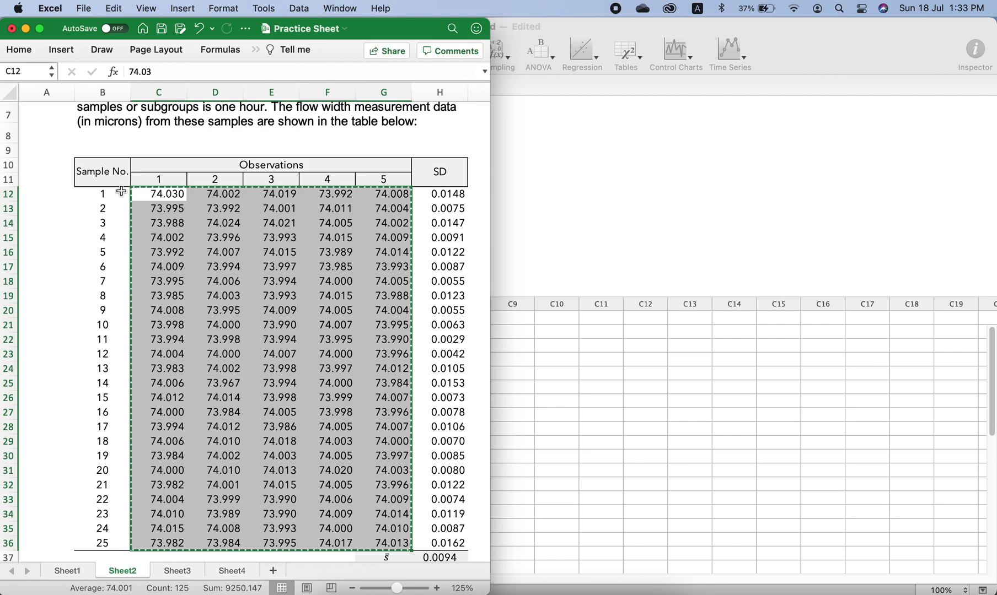
Step: Bring the Minitab Express worksheet with columns C1–C5 back in front of Excel
{"action": "left_click", "coordinate": [528, 376]}
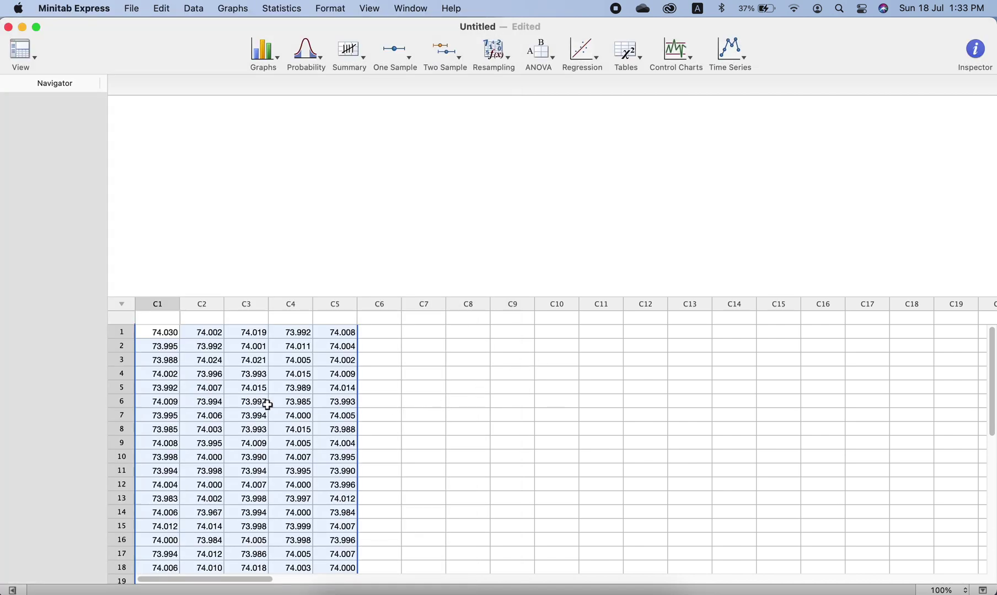
Step: Build an Xbar-R chart from columns C1–C5, with one row per subgroup across the columns
{"action": "left_click", "coordinate": [666, 51]}
{"action": "left_click", "coordinate": [685, 72]}
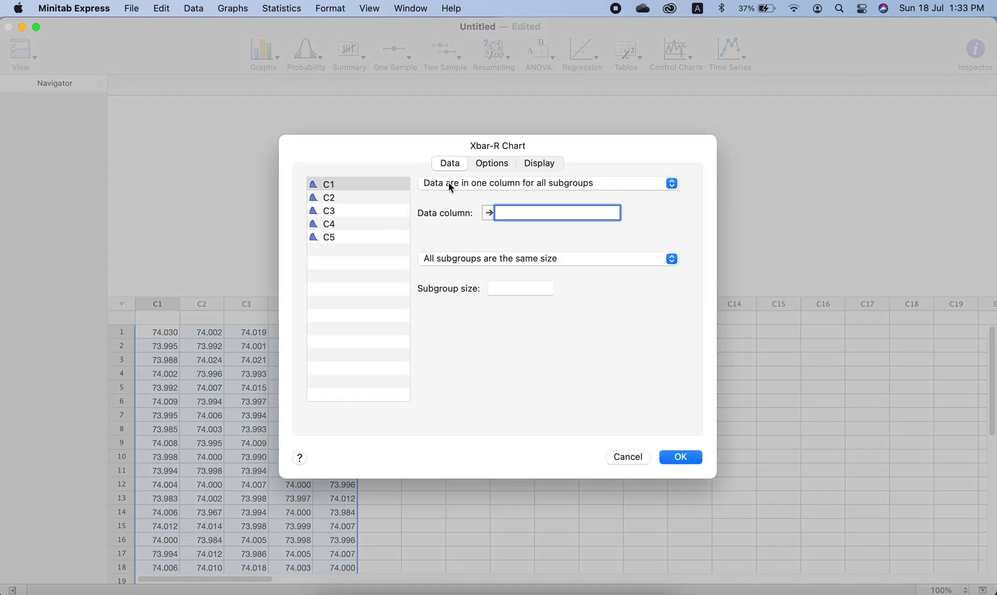
{"action": "left_click", "coordinate": [449, 184]}
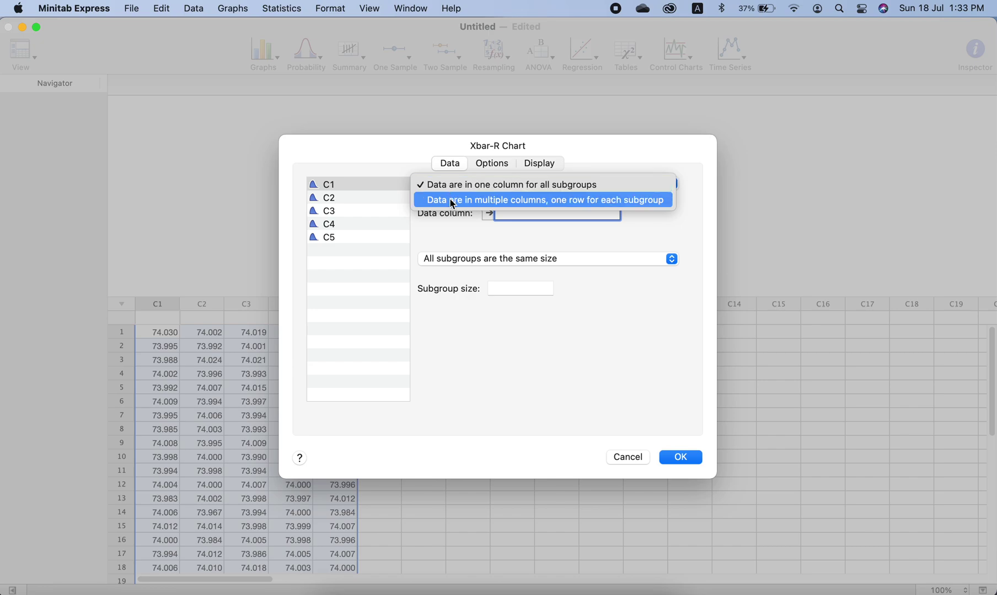
{"action": "left_click", "coordinate": [623, 203]}
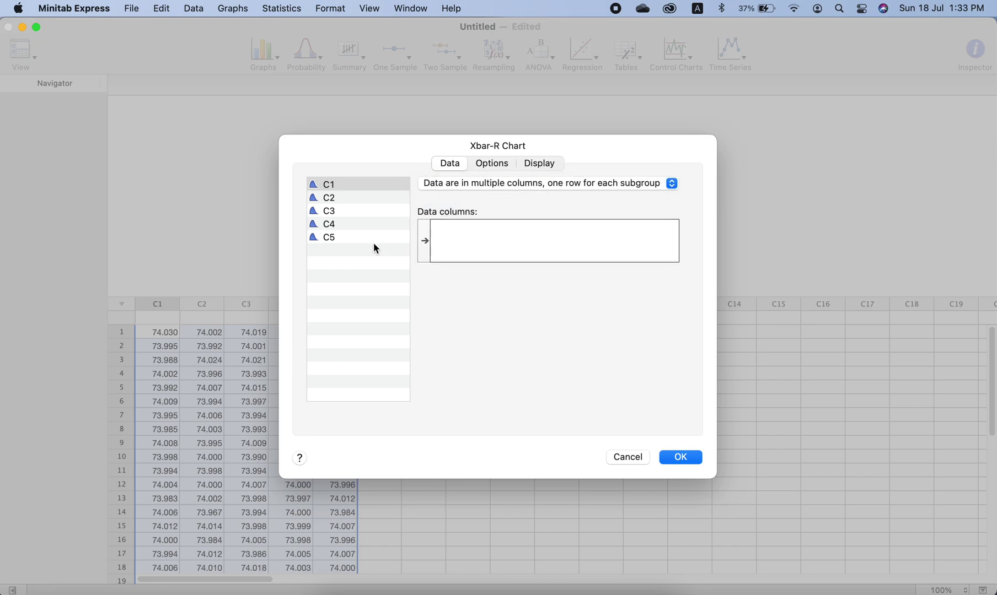
{"action": "left_click_drag", "start_coordinate": [363, 239], "coordinate": [370, 187]}
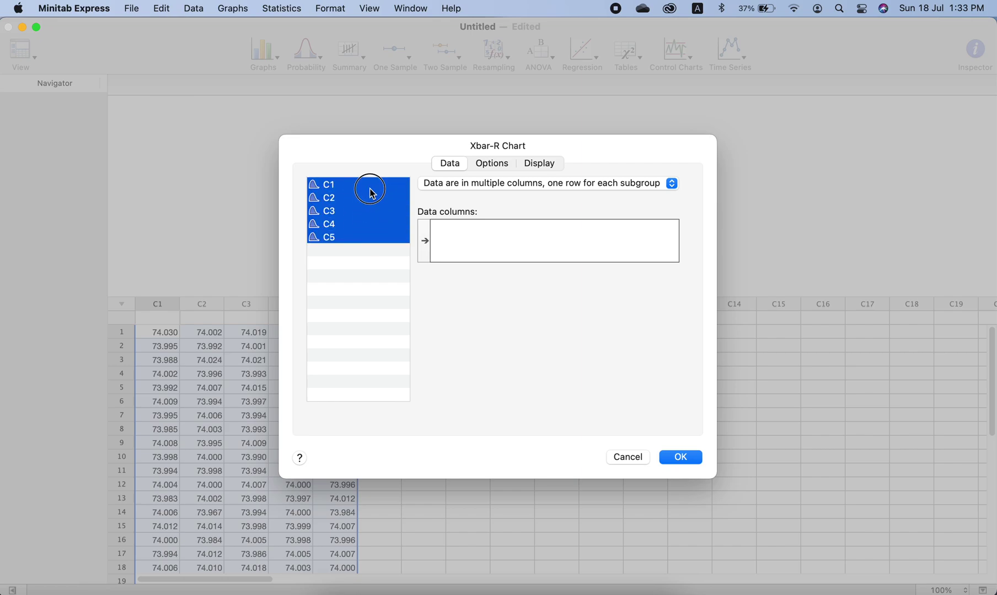
{"action": "left_click", "coordinate": [424, 242]}
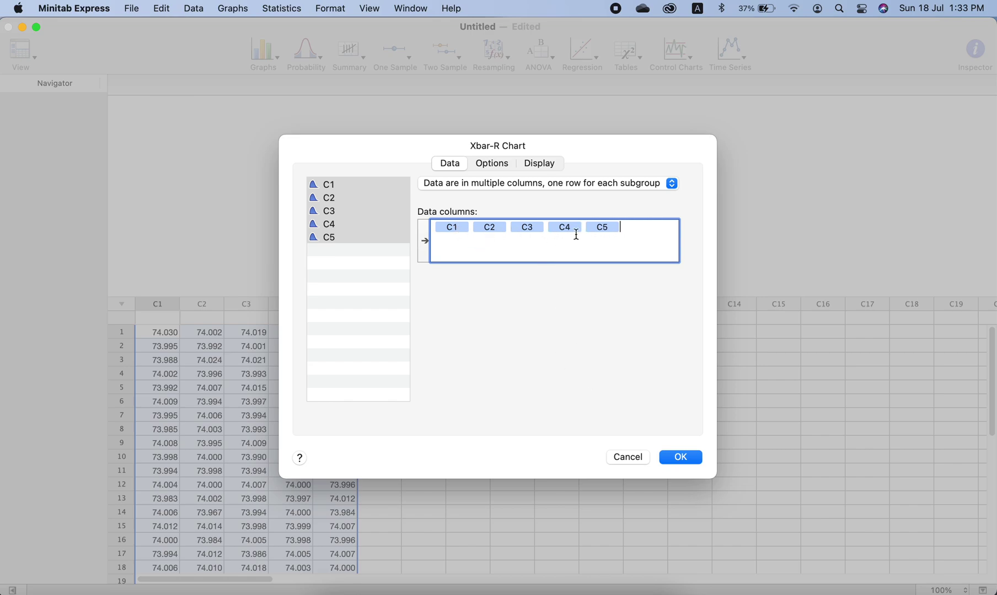
{"action": "left_click", "coordinate": [669, 460]}
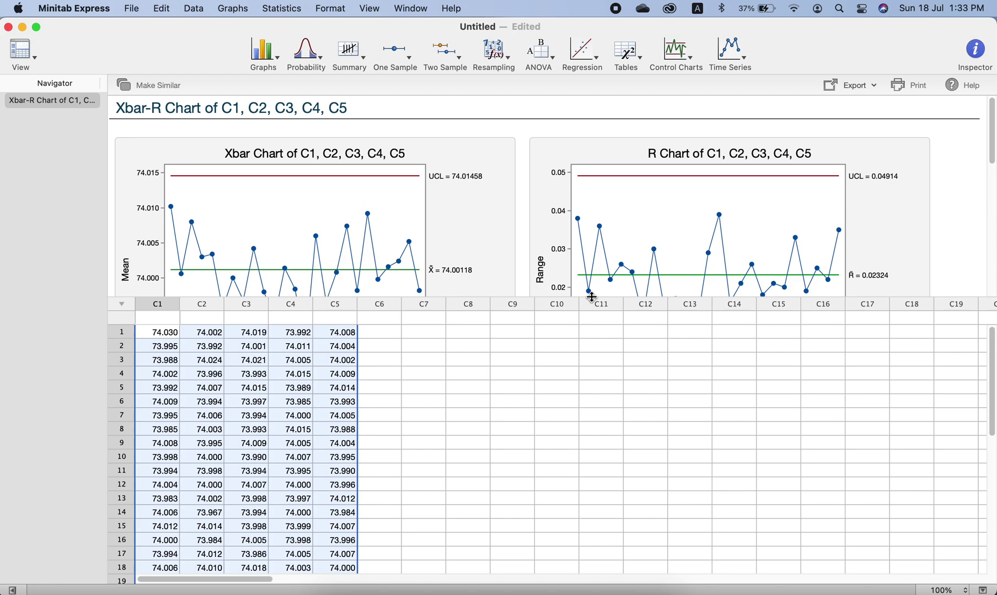
Step: Drag the output-worksheet splitter down so the full Xbar and R charts are visible
{"action": "left_click_drag", "start_coordinate": [592, 296], "coordinate": [592, 484]}
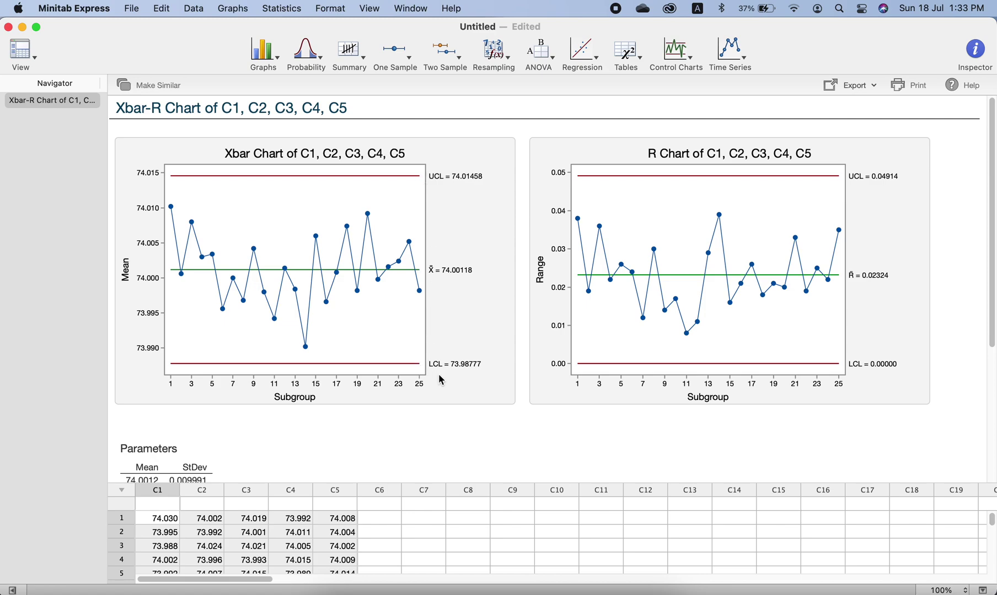
{"action": "left_click", "coordinate": [288, 401]}
Step: Change the Xbar chart's 'Subgroup' axis title to 'Sample No.' and commit the edit
{"action": "left_click", "coordinate": [288, 401]}
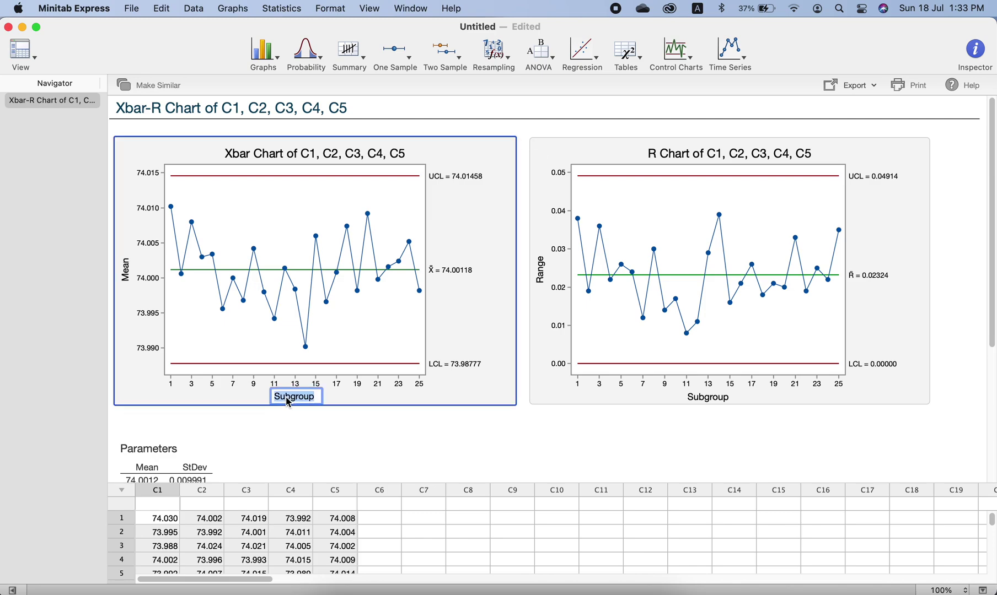
{"action": "type", "text": "Sample No."}
{"action": "left_click", "coordinate": [454, 306]}
{"action": "left_click", "coordinate": [679, 209]}
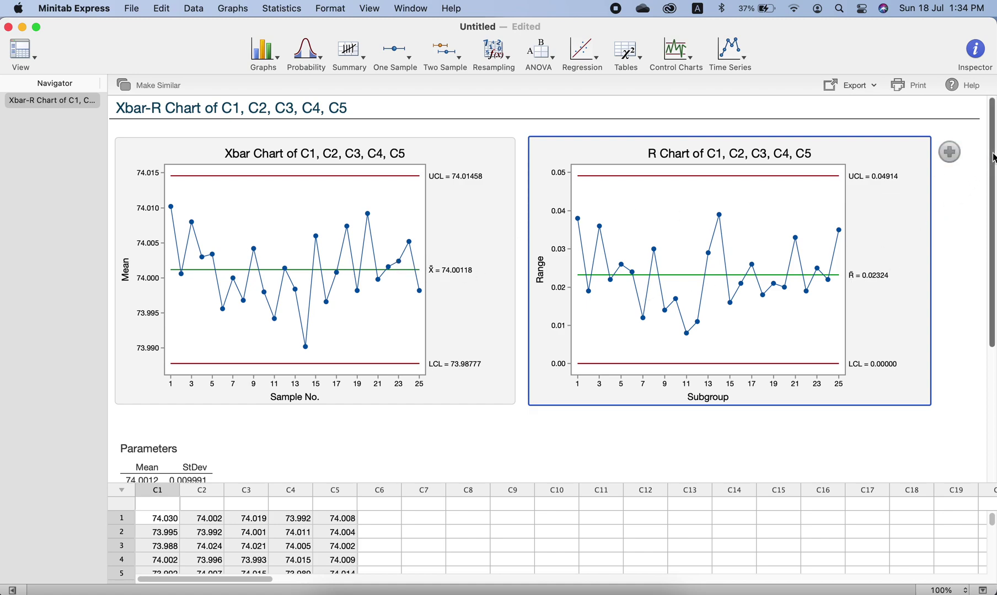
{"action": "scroll", "coordinate": [987, 221], "scroll_direction": "down", "scroll_amount": 3}
{"action": "left_click_drag", "start_coordinate": [991, 205], "coordinate": [991, 305]}
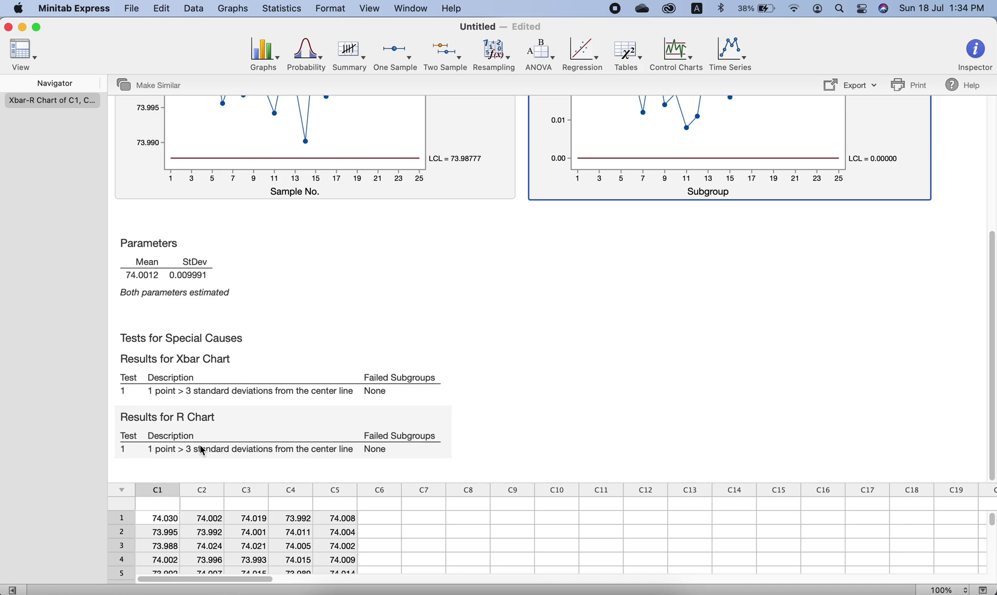
{"action": "left_click_drag", "start_coordinate": [992, 356], "coordinate": [991, 256]}
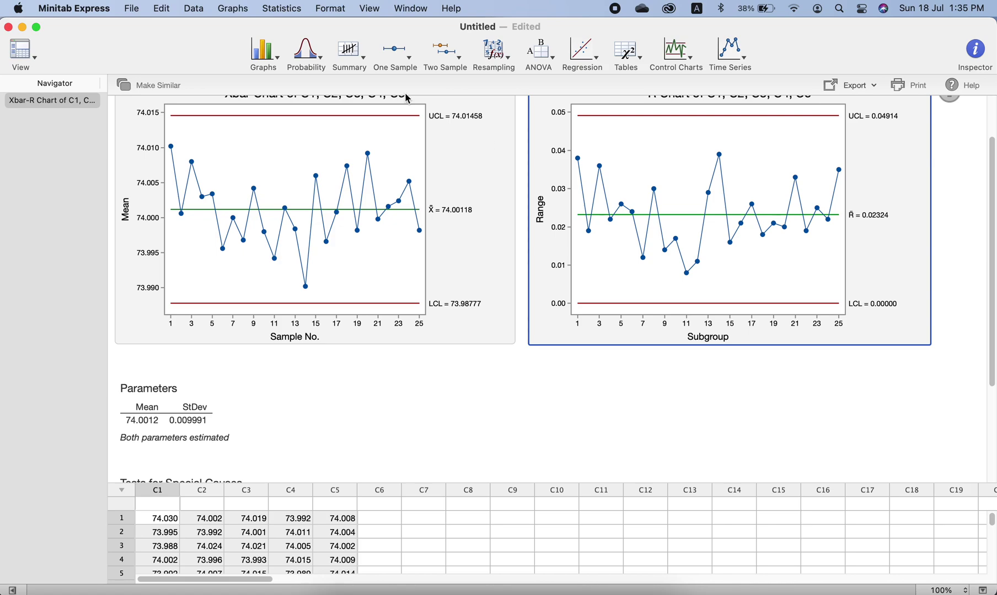
{"action": "left_click", "coordinate": [991, 137]}
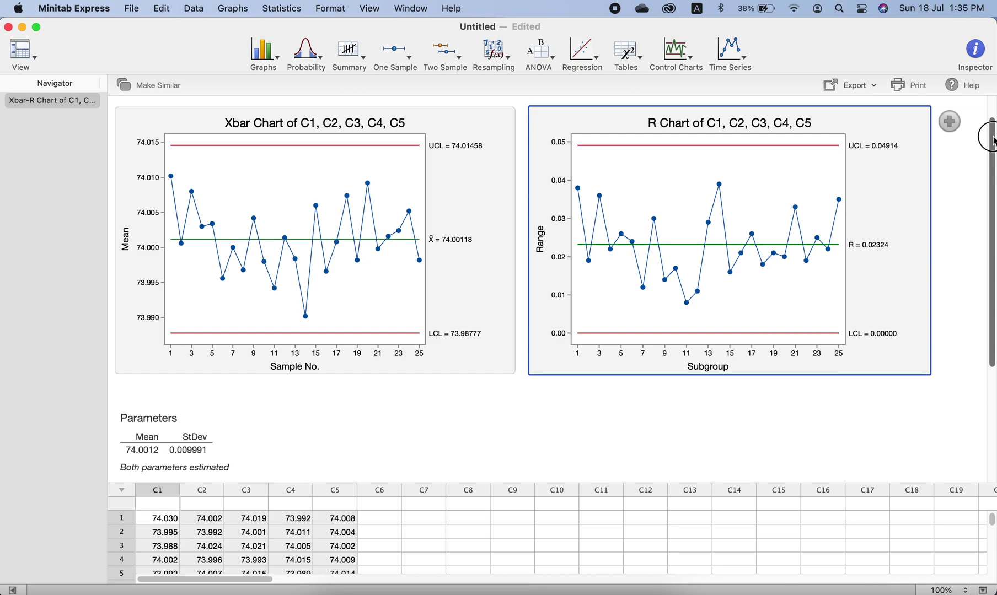
{"action": "left_click", "coordinate": [799, 418]}
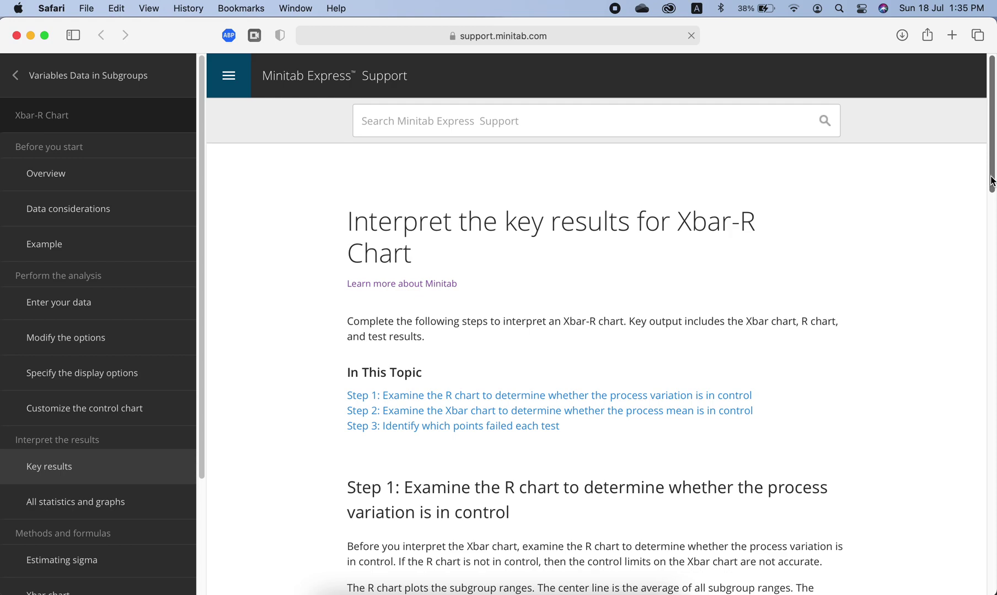
{"action": "left_click_drag", "start_coordinate": [992, 175], "coordinate": [946, 525]}
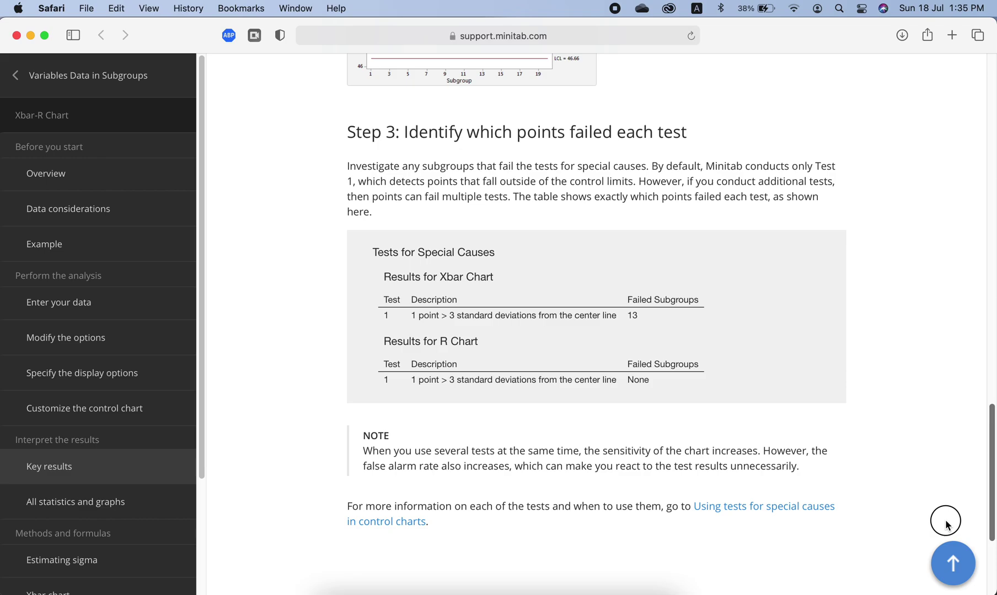
{"action": "left_click_drag", "start_coordinate": [947, 525], "coordinate": [991, 121]}
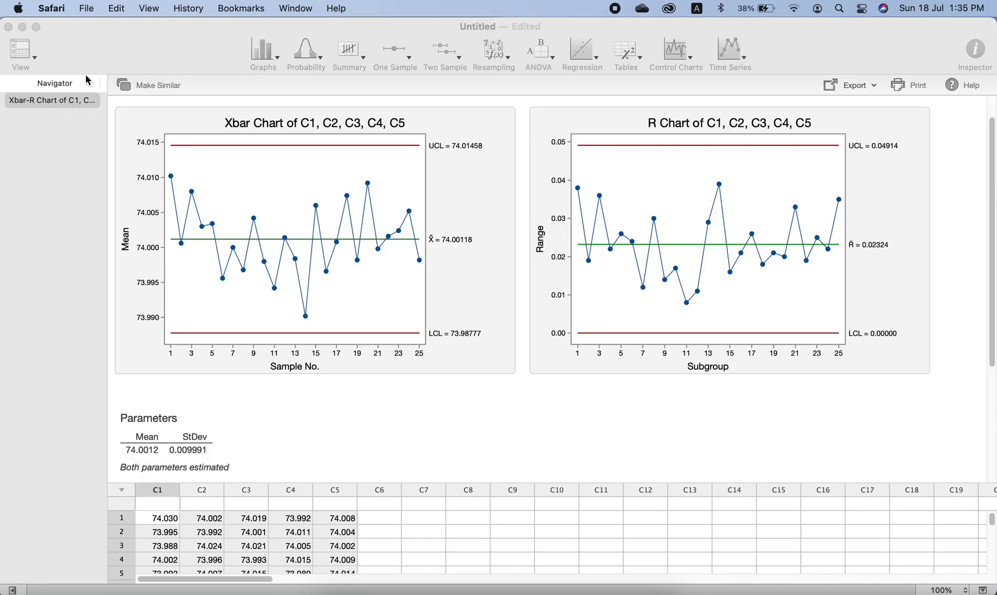